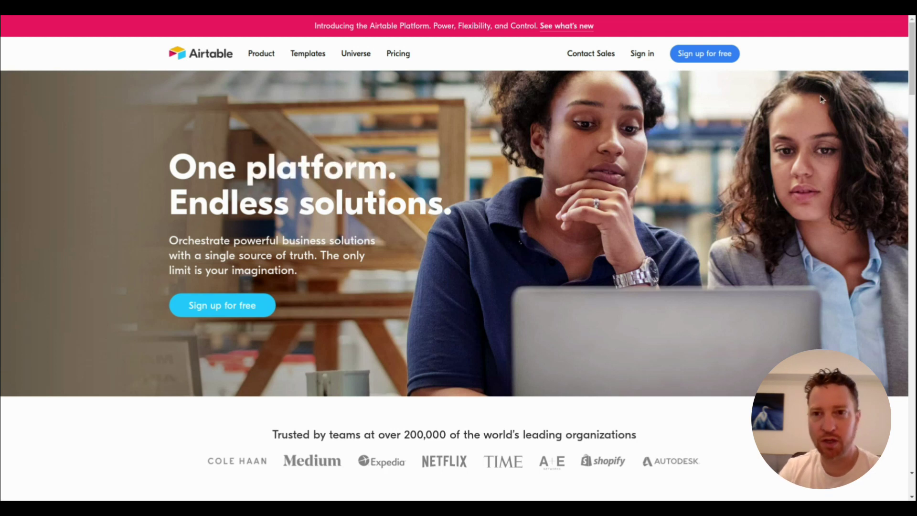
# Sign up for a free Airtable account with first name, last name, work email and a new account password
pyautogui.click(732, 55)
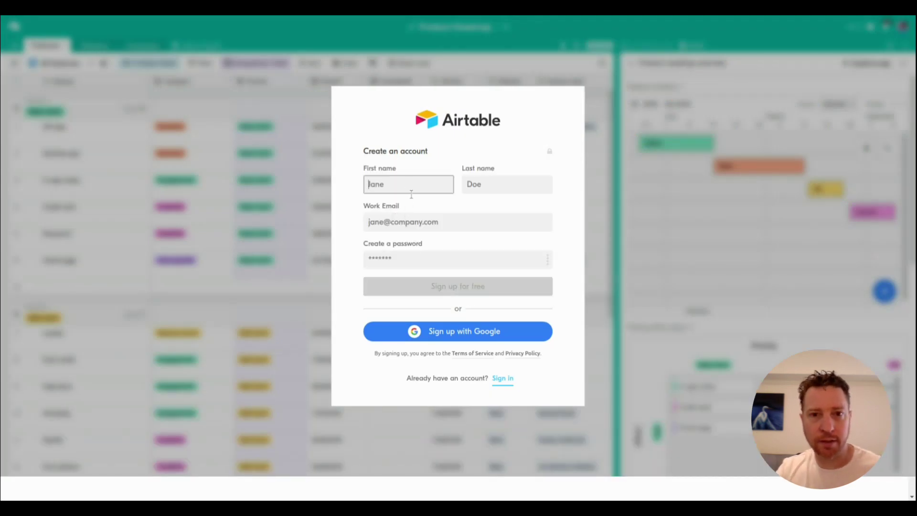
pyautogui.click(421, 223)
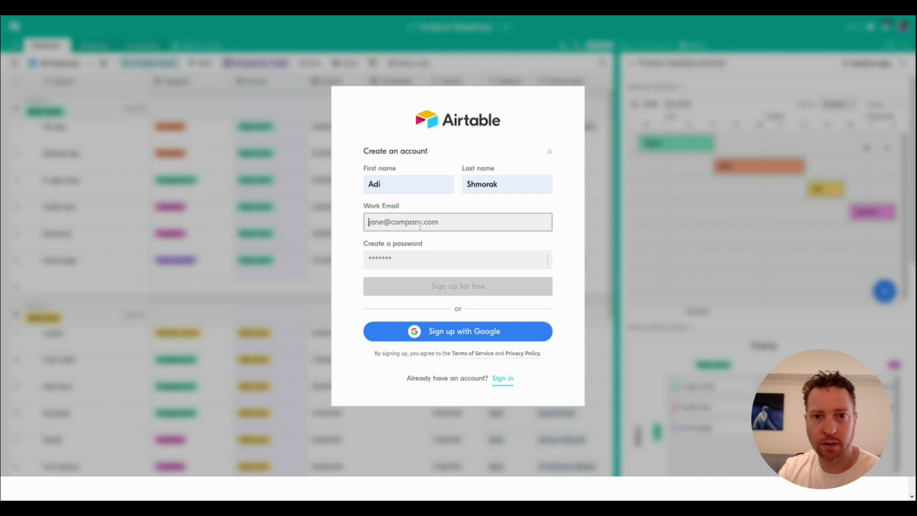
pyautogui.click(421, 254)
pyautogui.click(411, 259)
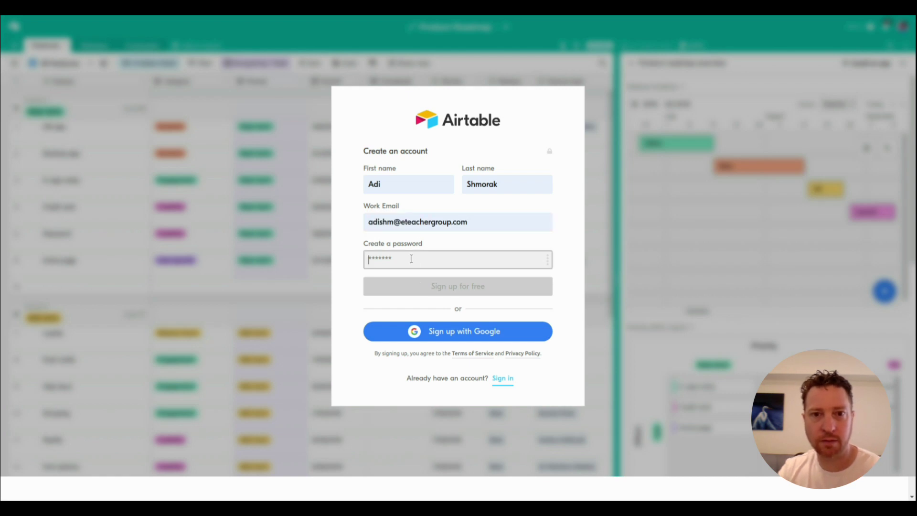
pyautogui.write('******')
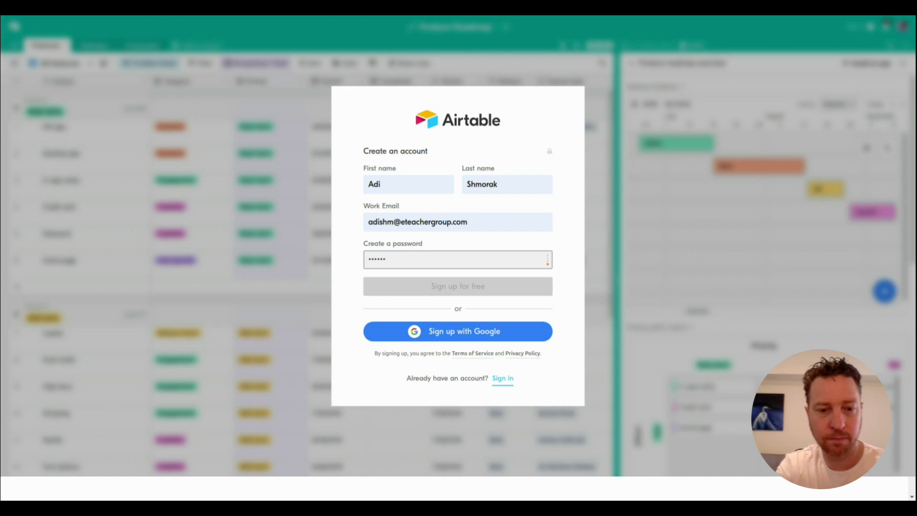
pyautogui.write('****')
pyautogui.click(572, 281)
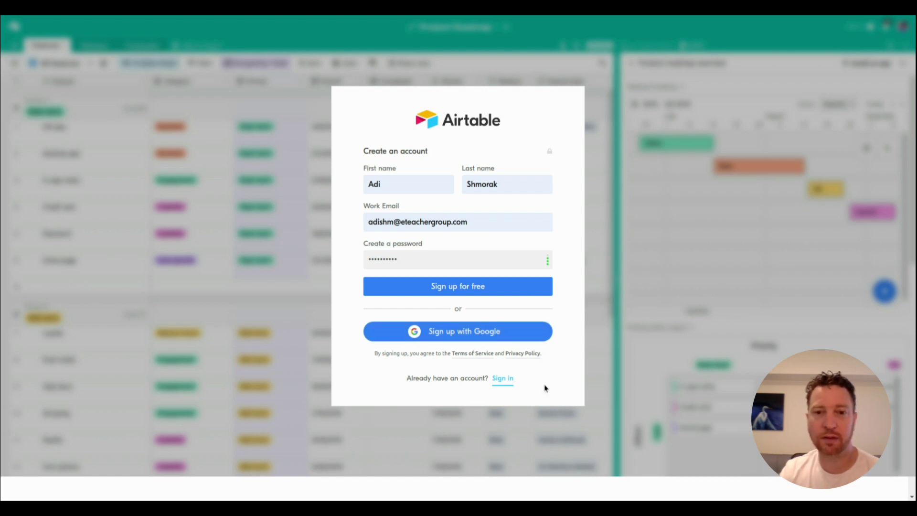
pyautogui.click(475, 291)
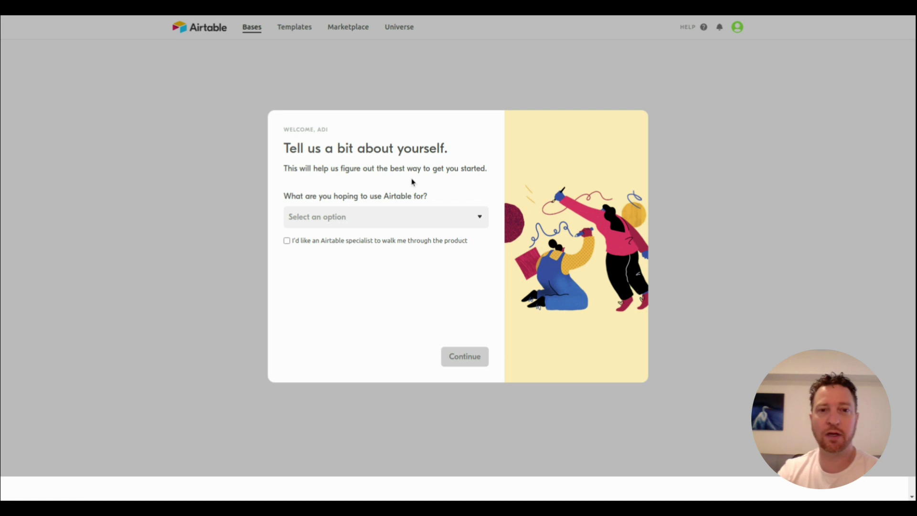
# Answer the onboarding questions with Other as the intended use and No for moving data from another tool
pyautogui.click(476, 227)
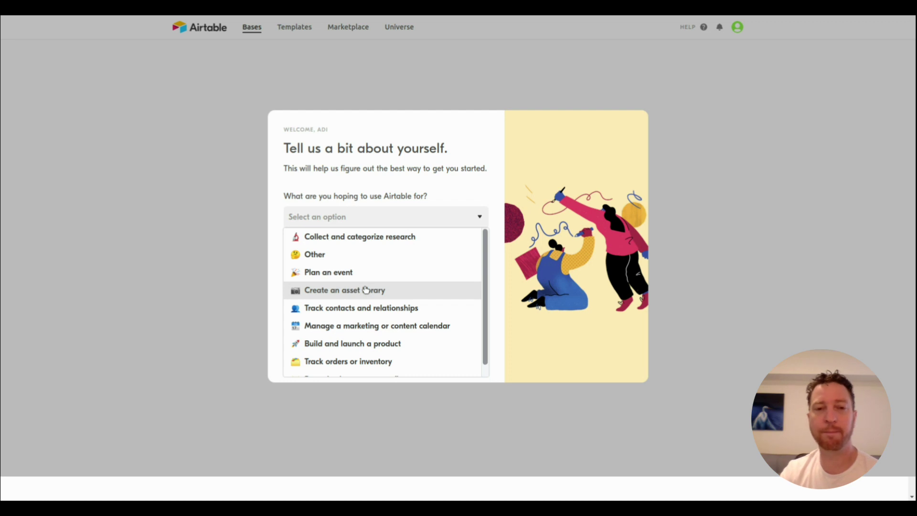
pyautogui.scroll(-1, 362, 327)
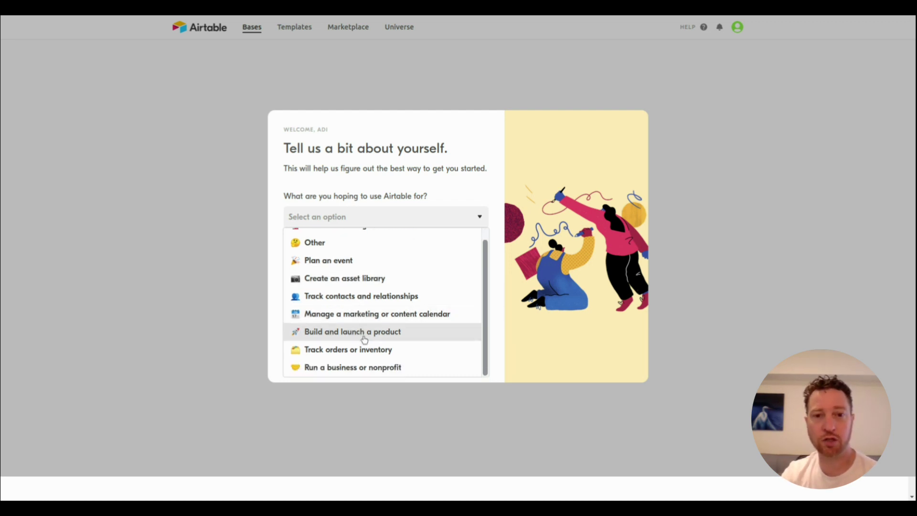
pyautogui.scroll(1, 365, 335)
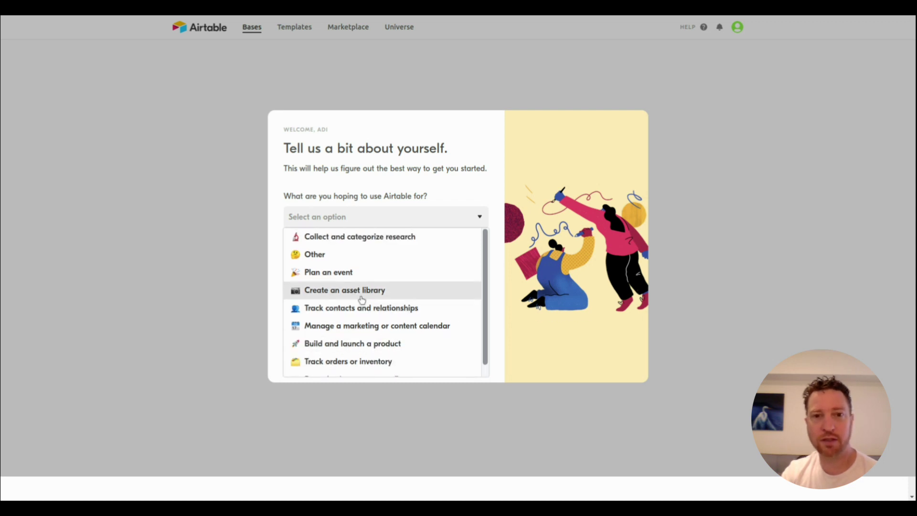
pyautogui.scroll(-1, 365, 313)
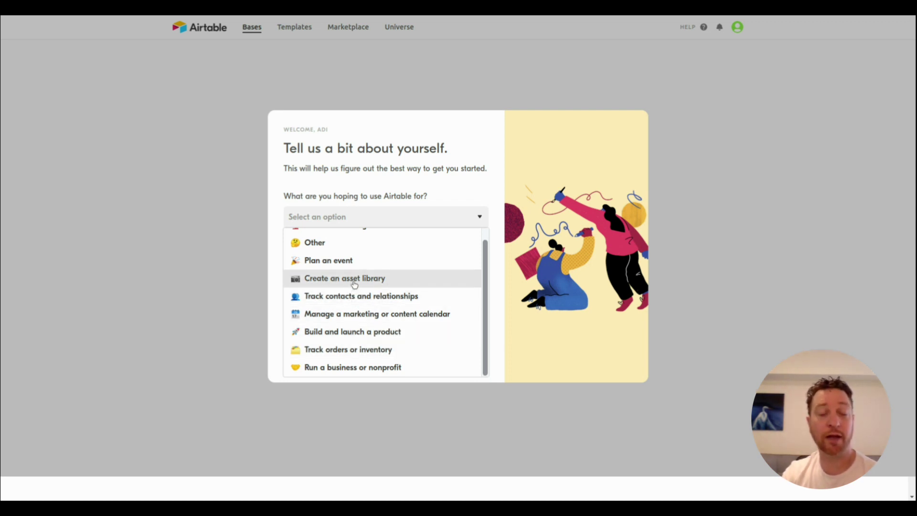
pyautogui.scroll(1, 355, 279)
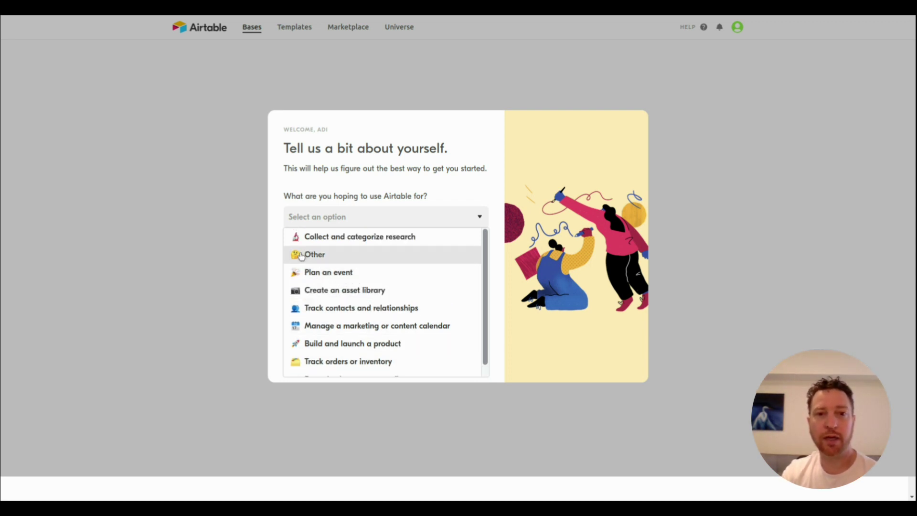
pyautogui.click(361, 258)
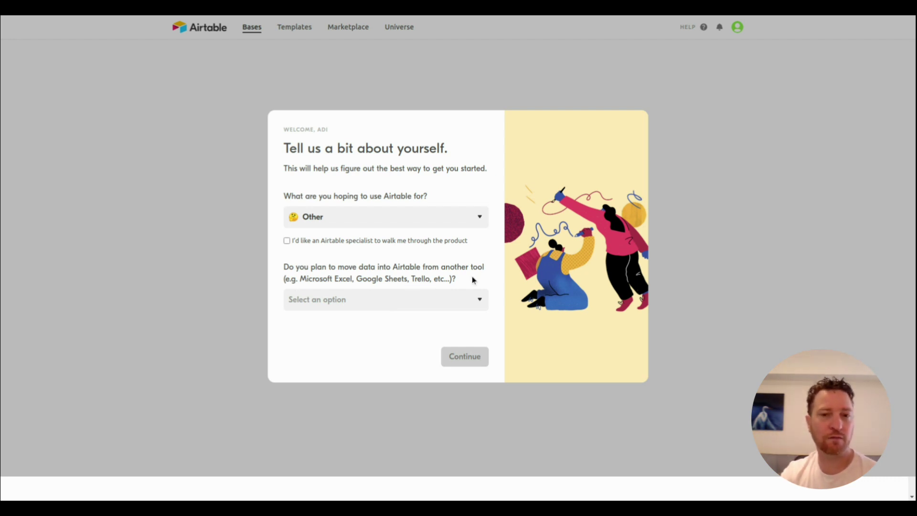
pyautogui.click(381, 301)
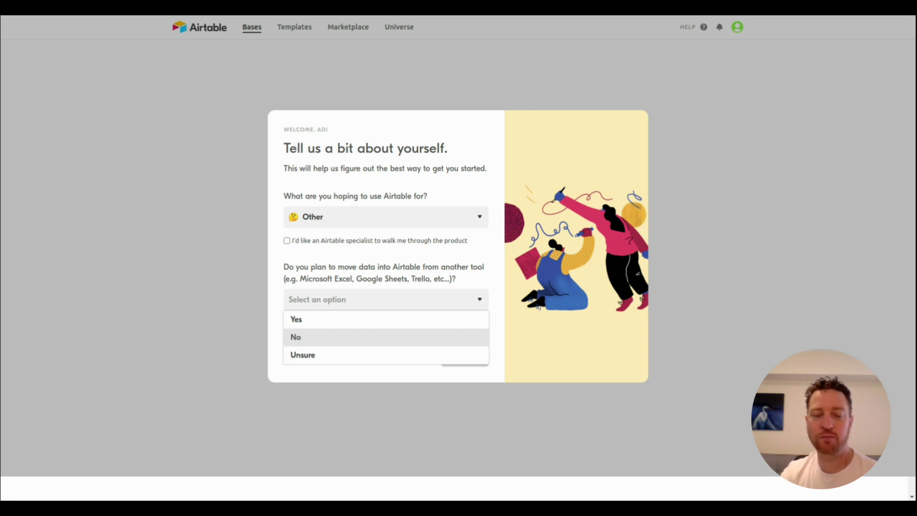
pyautogui.click(337, 340)
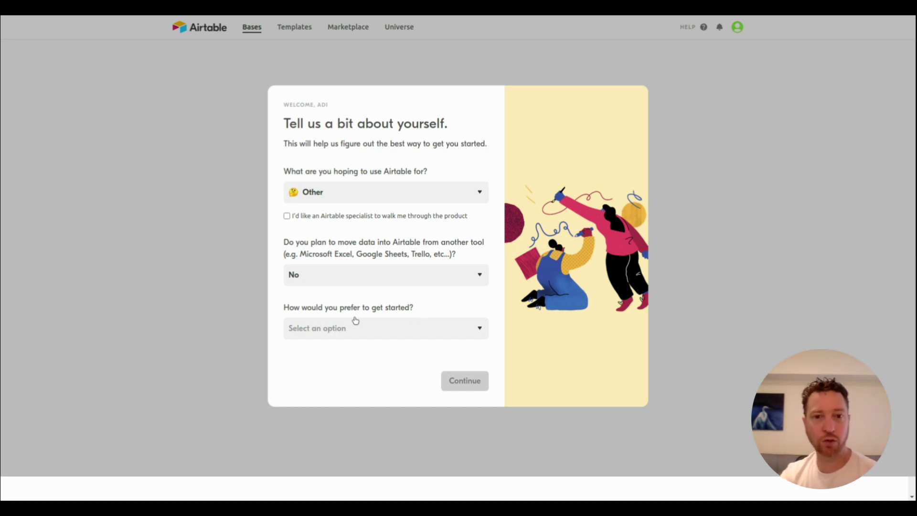
# Choose "I'm ready to build something on my own" and "Just me" for the remaining onboarding questions and submit the answers
pyautogui.click(426, 333)
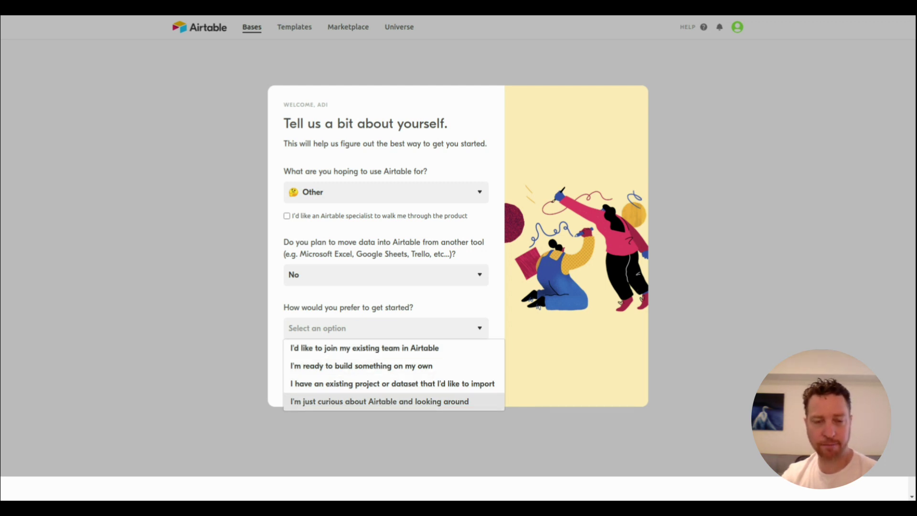
pyautogui.click(400, 366)
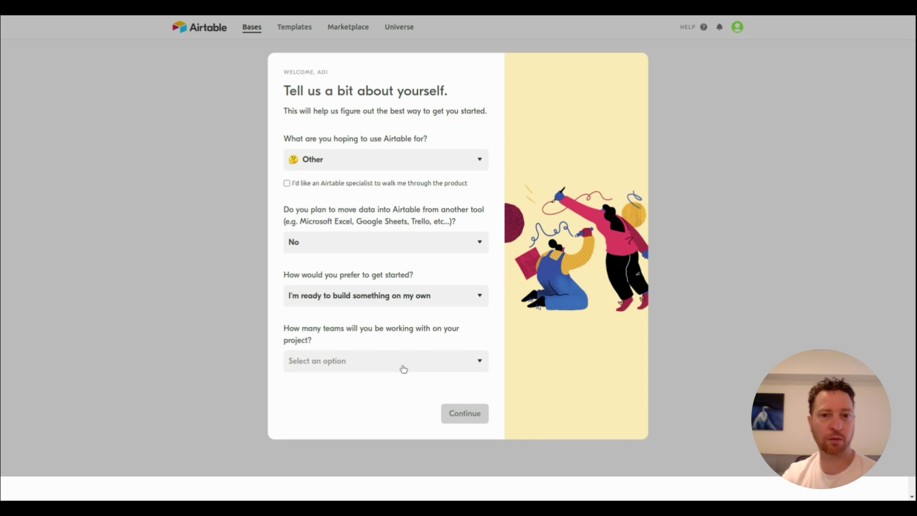
pyautogui.click(361, 359)
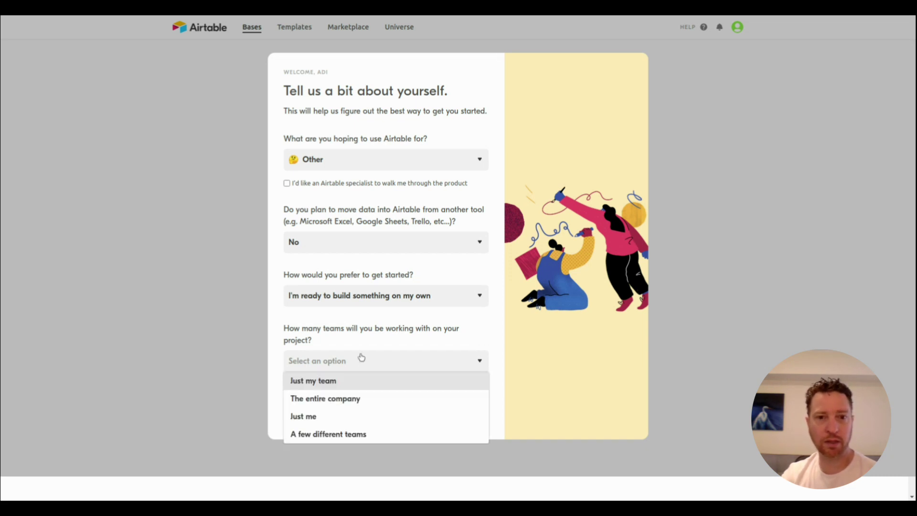
pyautogui.click(366, 420)
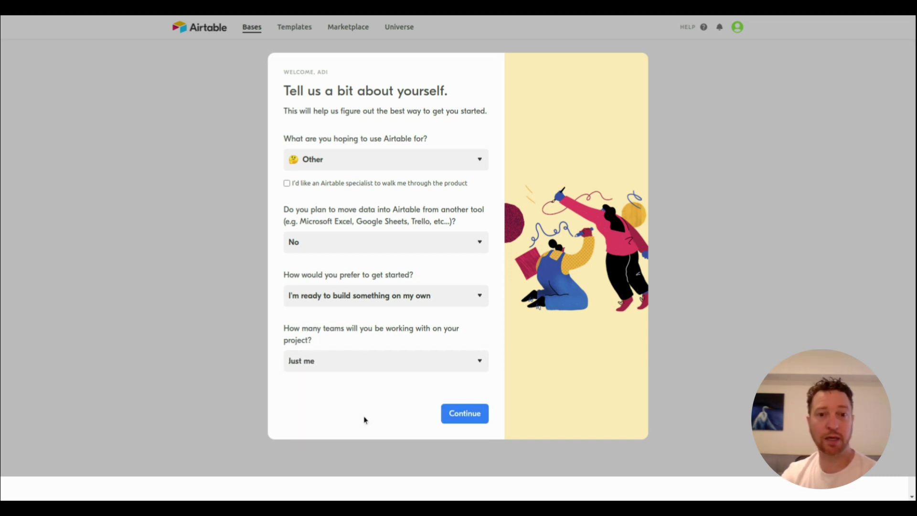
pyautogui.click(333, 362)
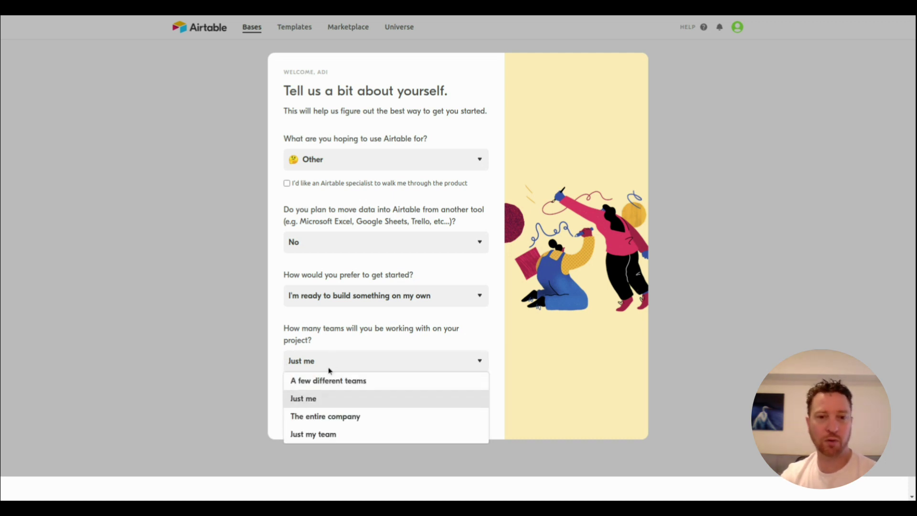
pyautogui.click(311, 401)
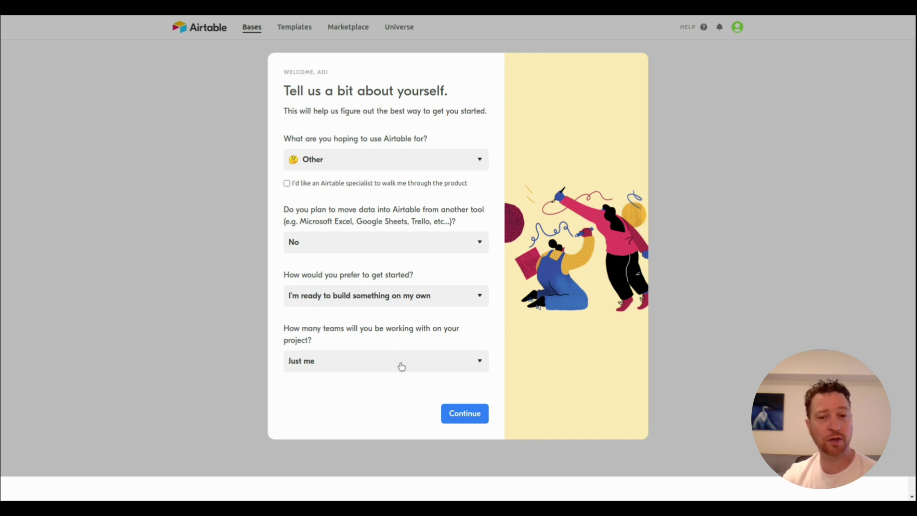
pyautogui.click(463, 414)
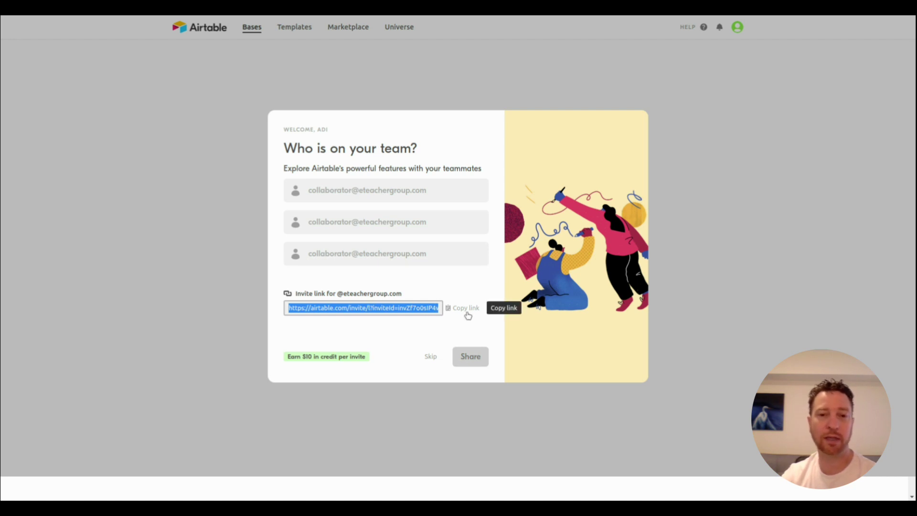
# Skip inviting teammates and go through the 2-minute tutorial's introductions to tables, records and fields
pyautogui.click(429, 361)
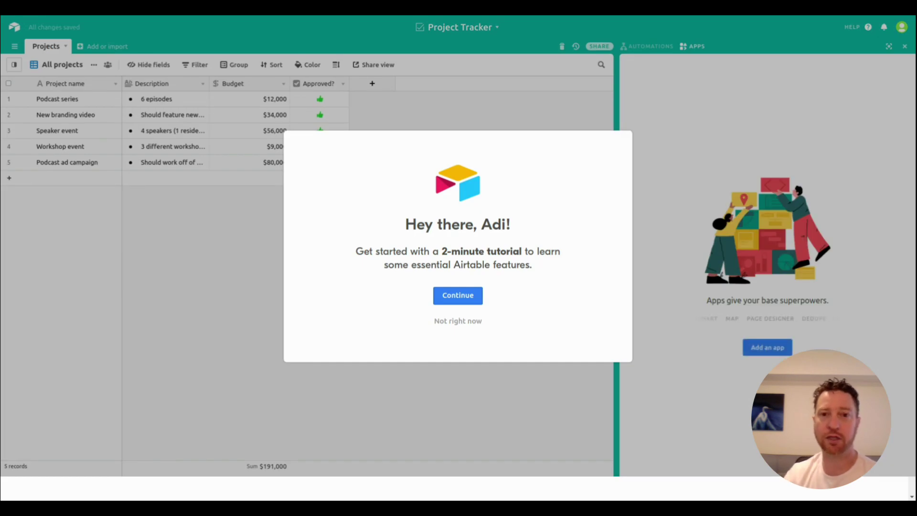
pyautogui.click(456, 297)
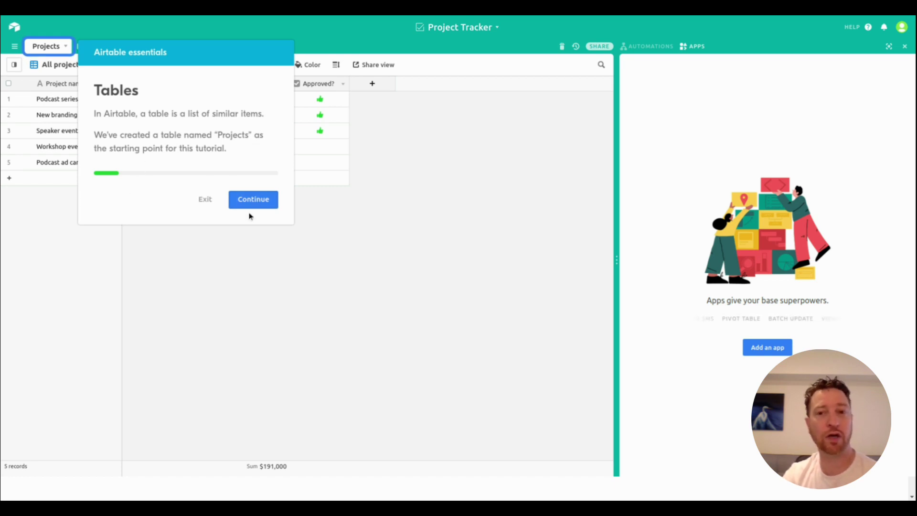
pyautogui.click(256, 201)
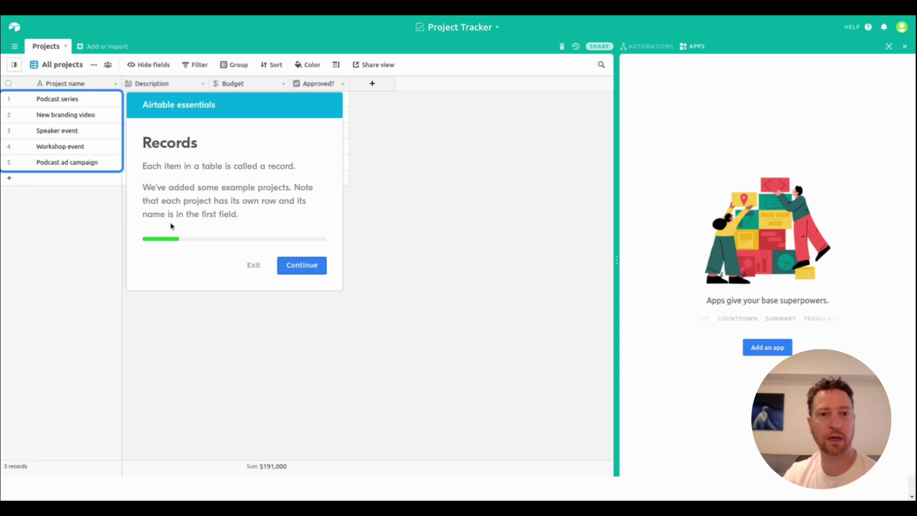
pyautogui.click(303, 266)
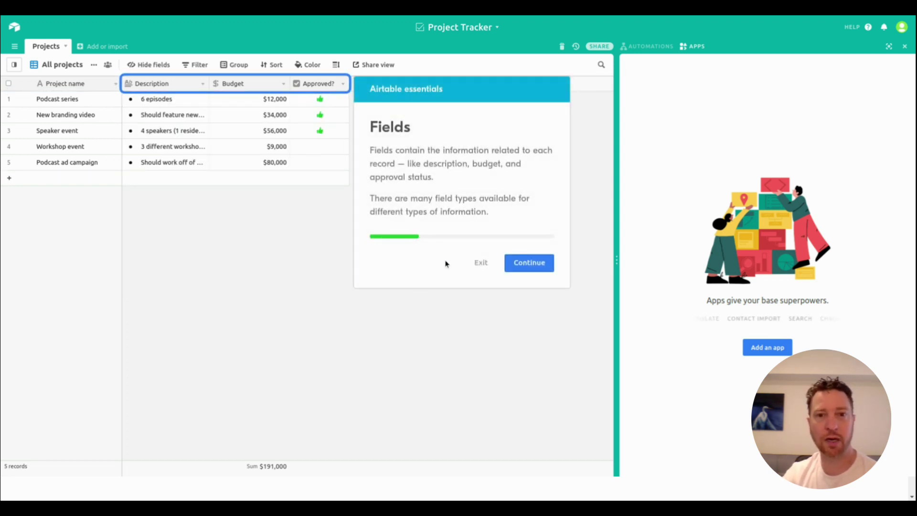
pyautogui.click(530, 264)
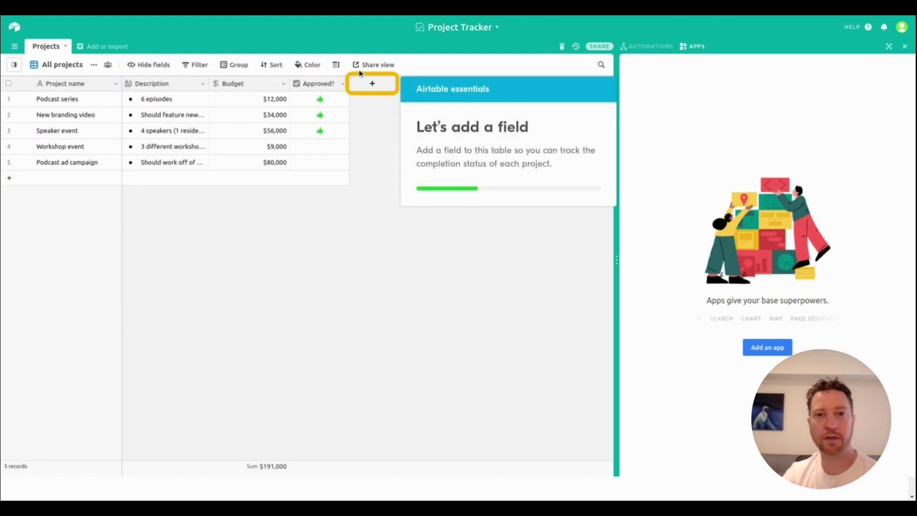
# Add a Single select field to the Projects table for tracking each project's completion status, and continue the tutorial
pyautogui.click(372, 84)
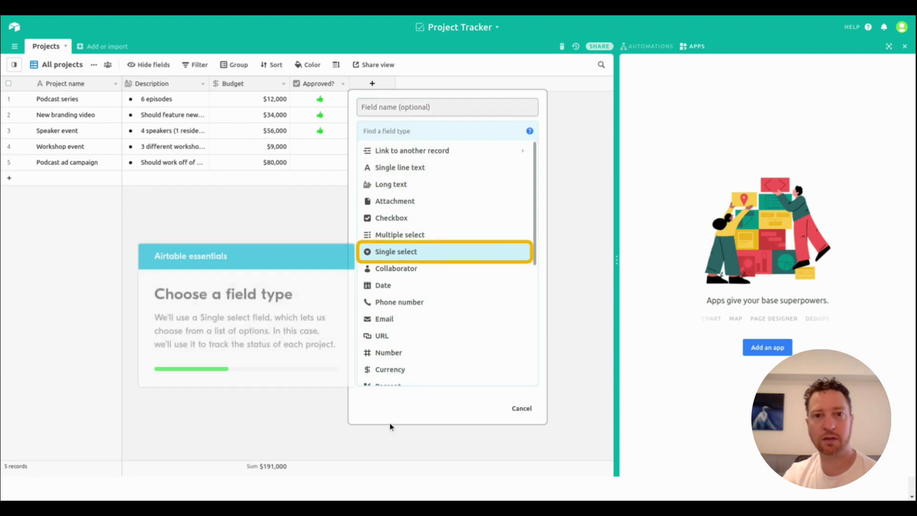
pyautogui.click(399, 253)
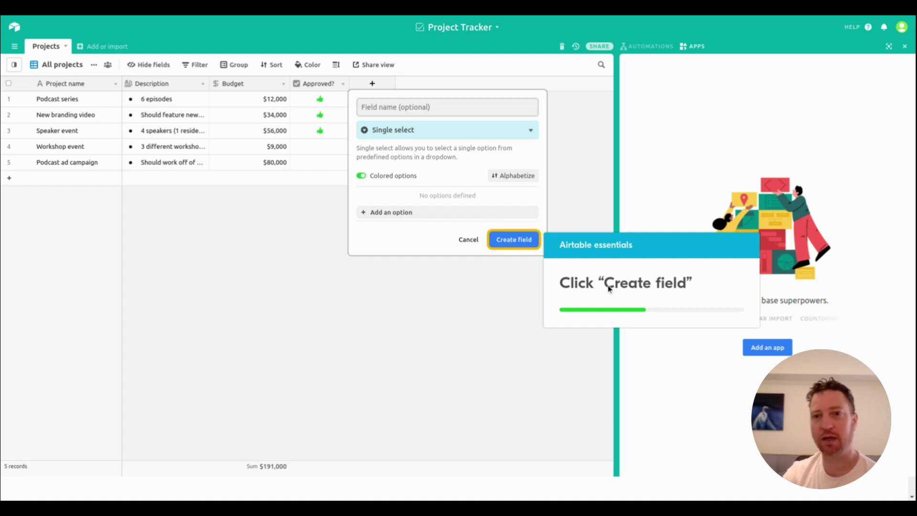
pyautogui.click(507, 247)
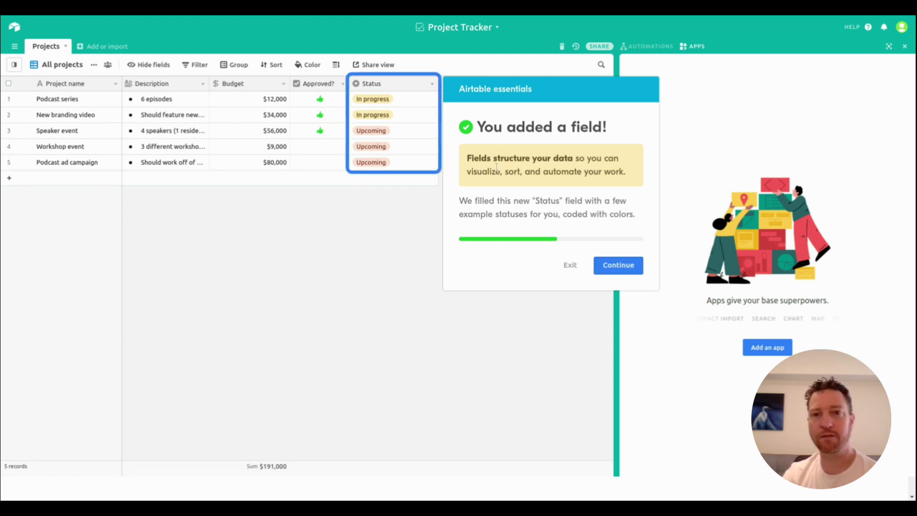
pyautogui.click(618, 265)
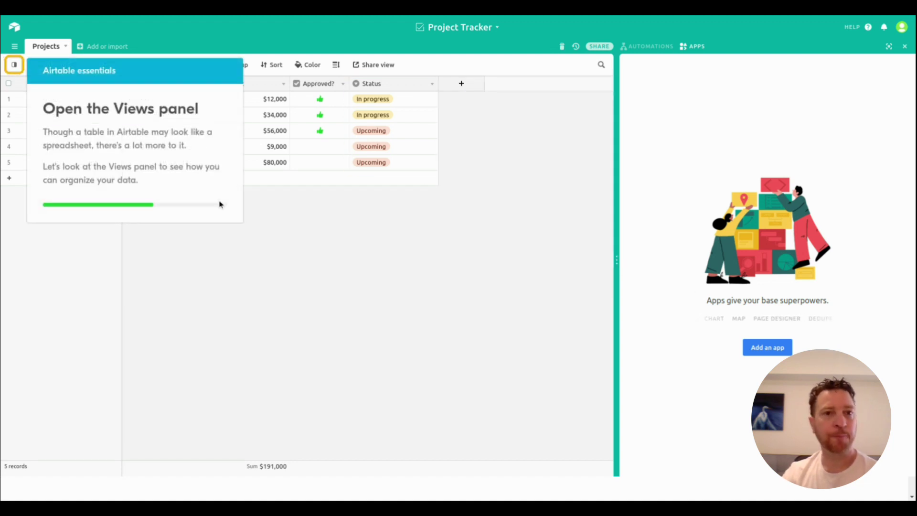
# Create a Kanban view of the Projects table, stacking the records by the Status field
pyautogui.click(14, 65)
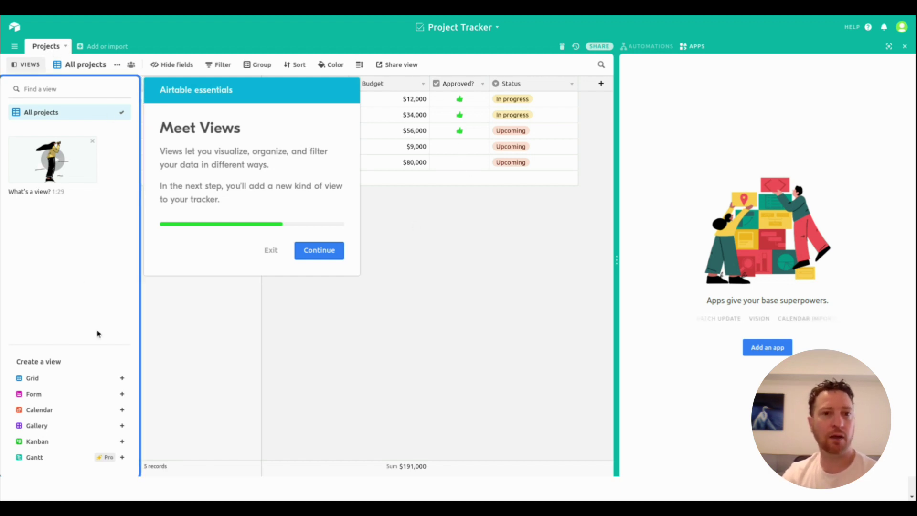
pyautogui.click(327, 250)
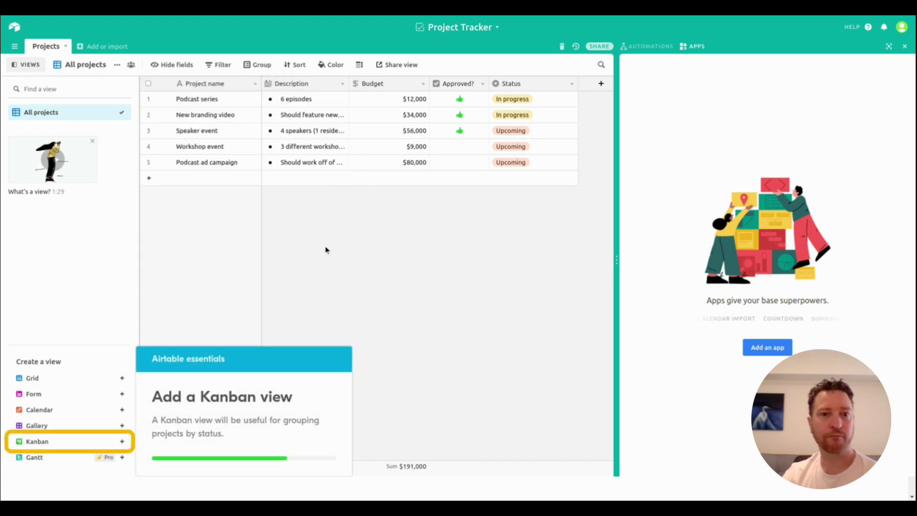
pyautogui.click(71, 442)
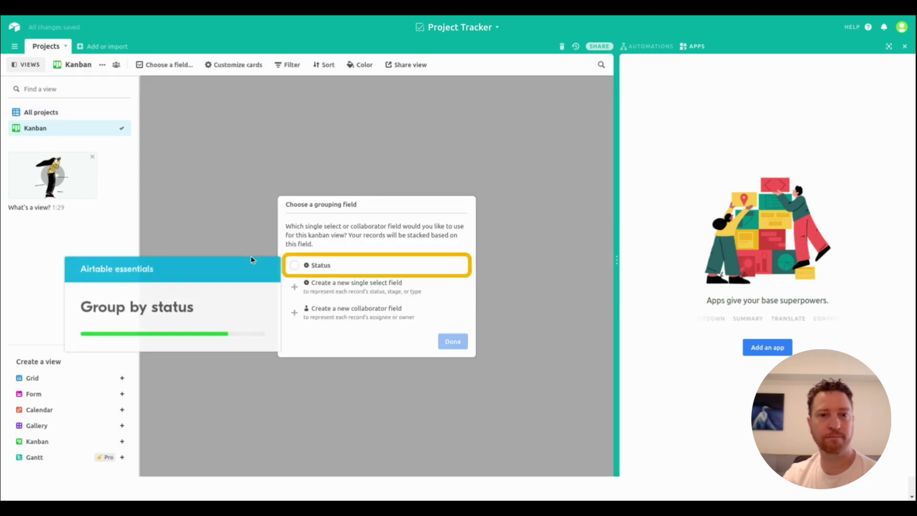
pyautogui.click(328, 272)
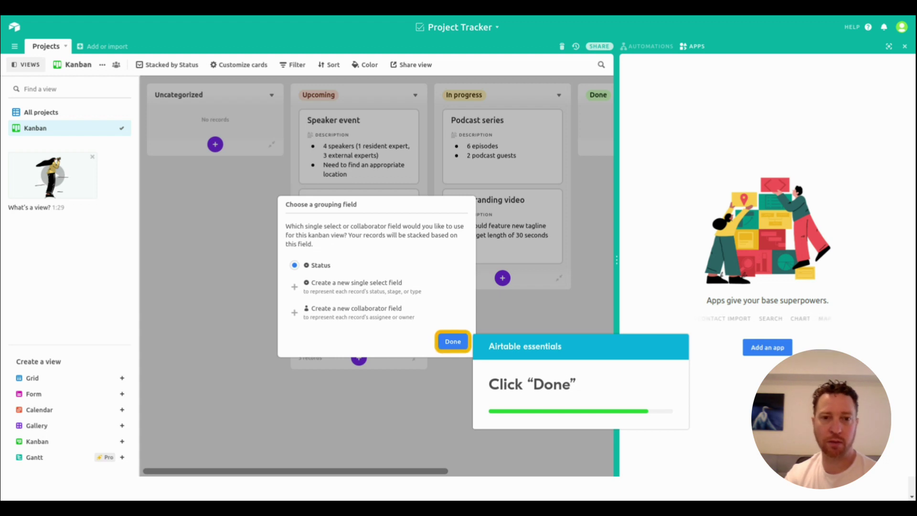
pyautogui.click(453, 342)
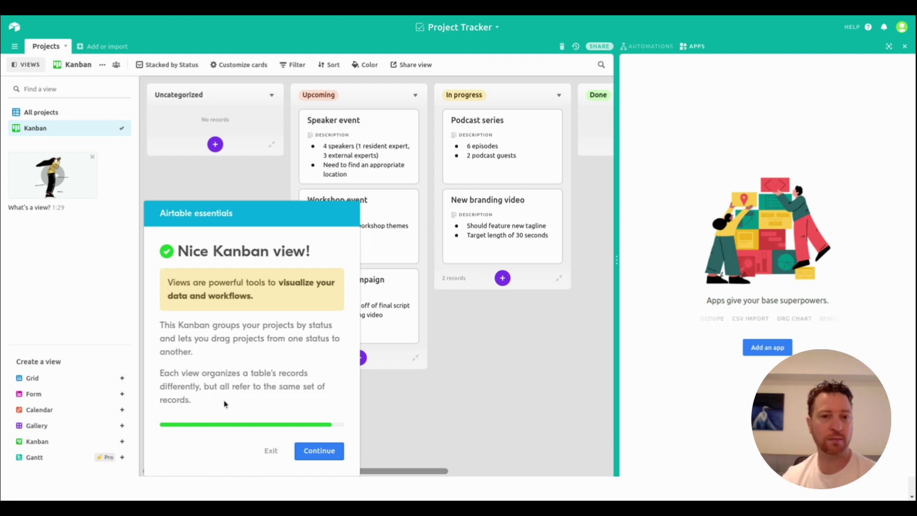
# Finish the remaining Airtable essentials tutorial pages and choose to continue building in the base
pyautogui.click(319, 451)
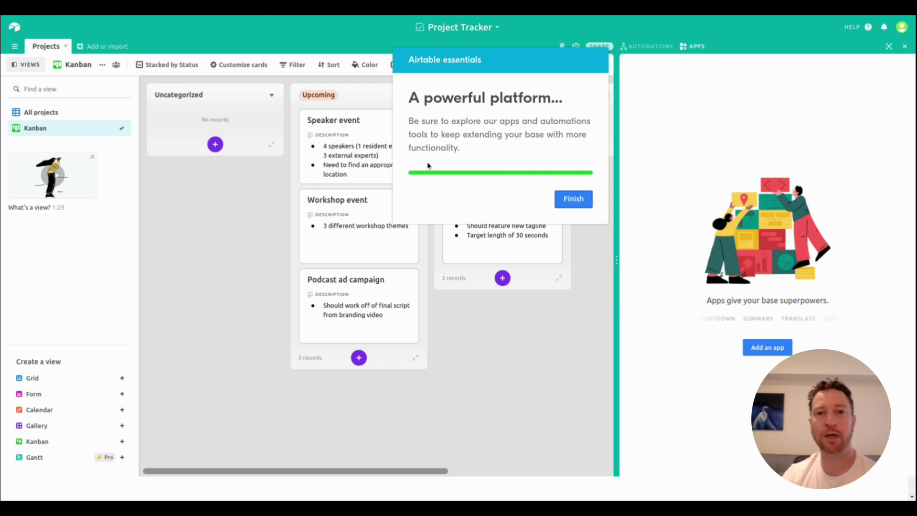
pyautogui.click(575, 200)
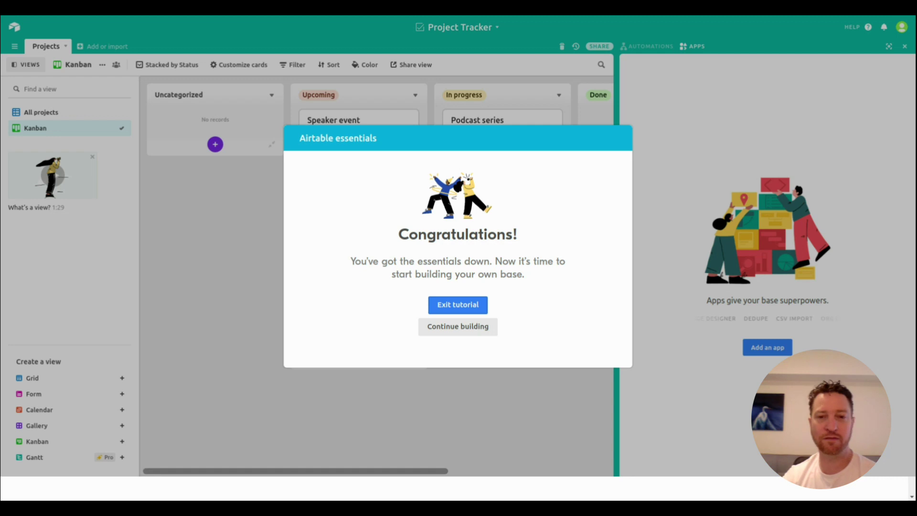
pyautogui.click(475, 330)
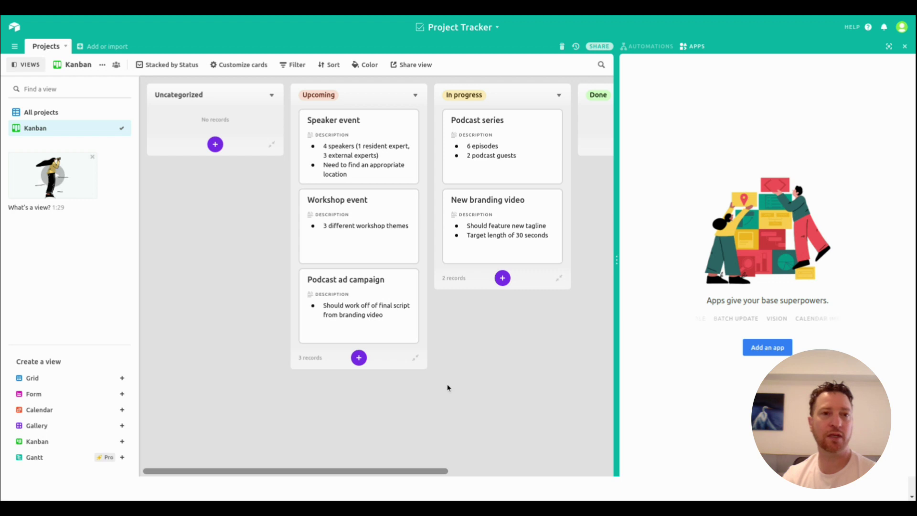
# Reopen the Project Tracker base from the workspace home page and hide its apps area to give the Kanban board full width
pyautogui.click(12, 31)
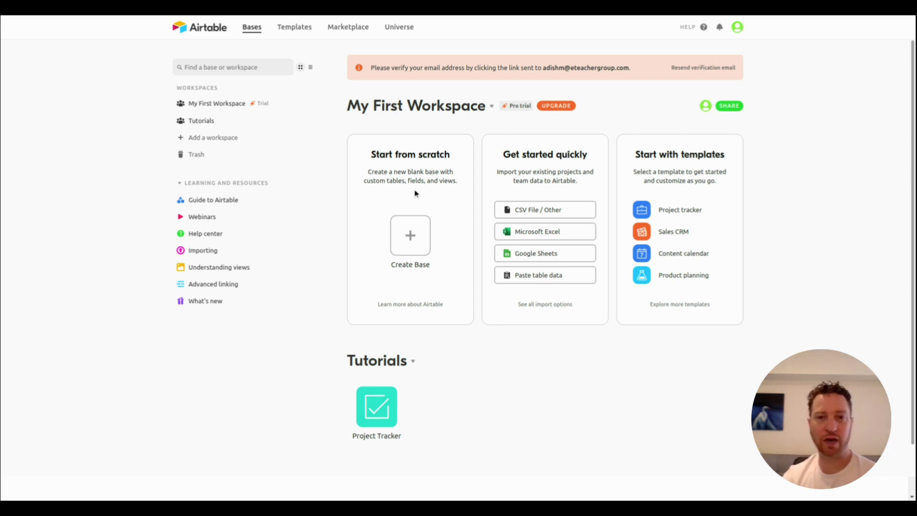
pyautogui.click(376, 405)
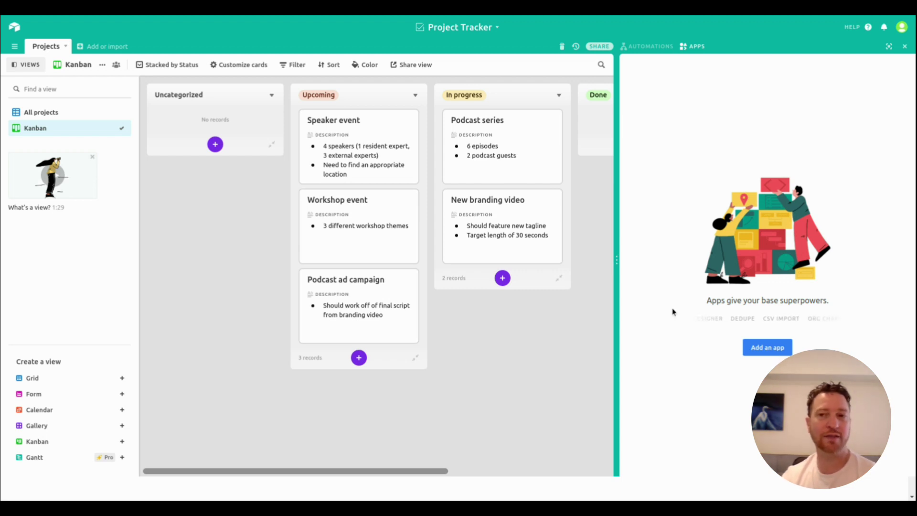
pyautogui.click(907, 45)
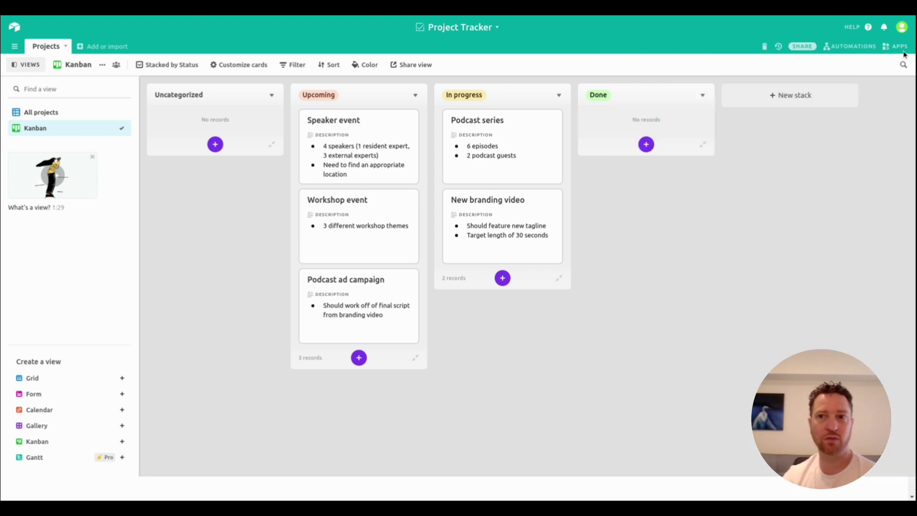
pyautogui.moveTo(376, 148); pyautogui.dragTo(376, 188)
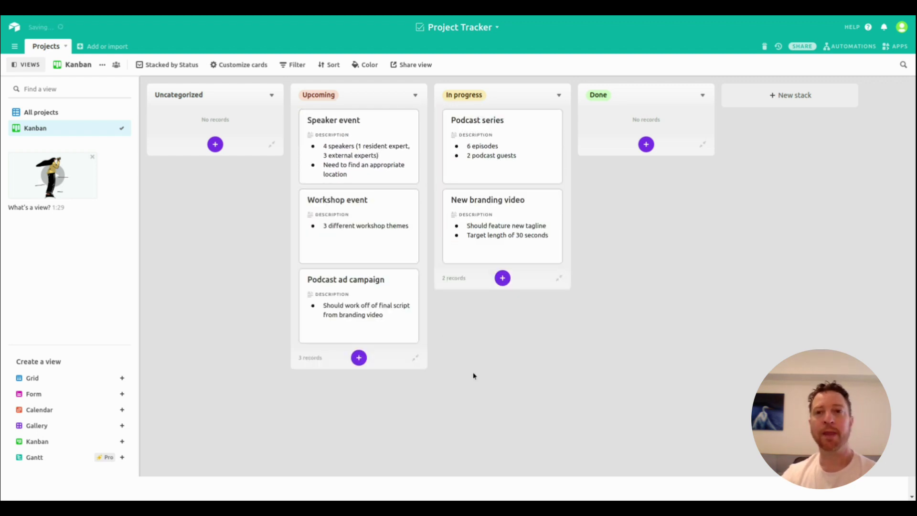